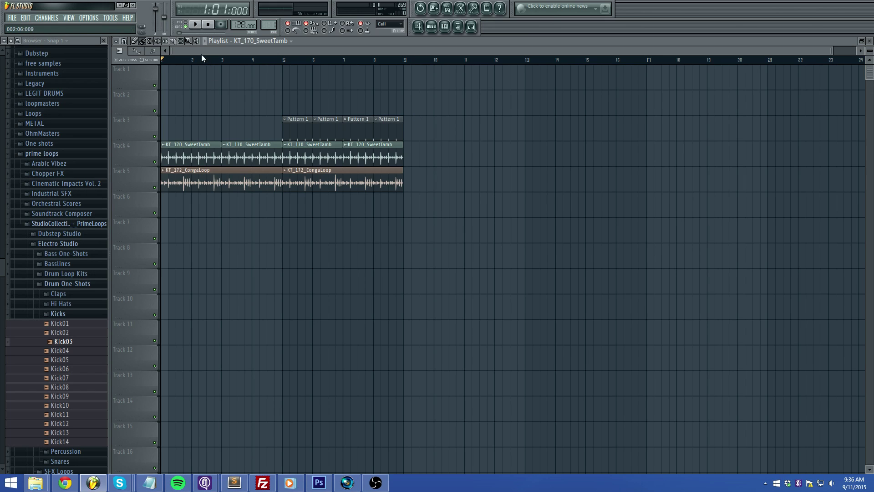
Play the playlist arrangement from the start to hear the loops with the kick, and stop playback
click(197, 25)
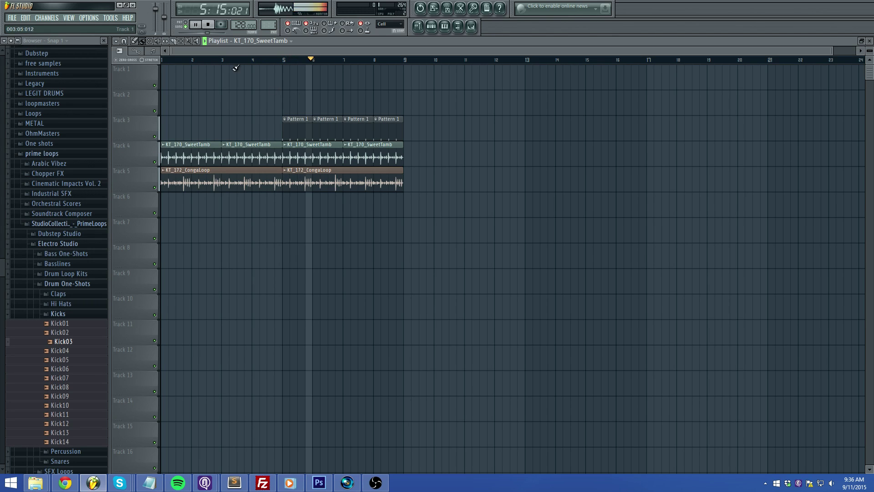
click(209, 26)
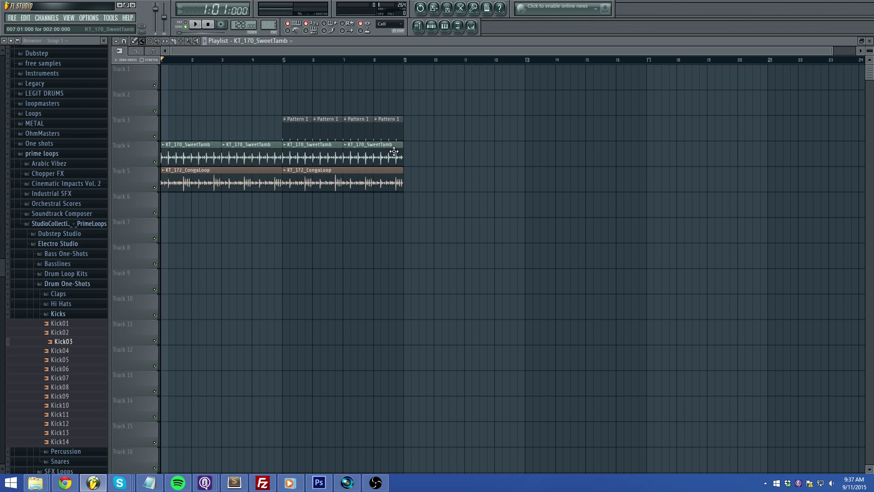
Open the Kick03 channel settings from Pattern 1 and link the channel to mixer track 5
double_click(388, 128)
click(481, 245)
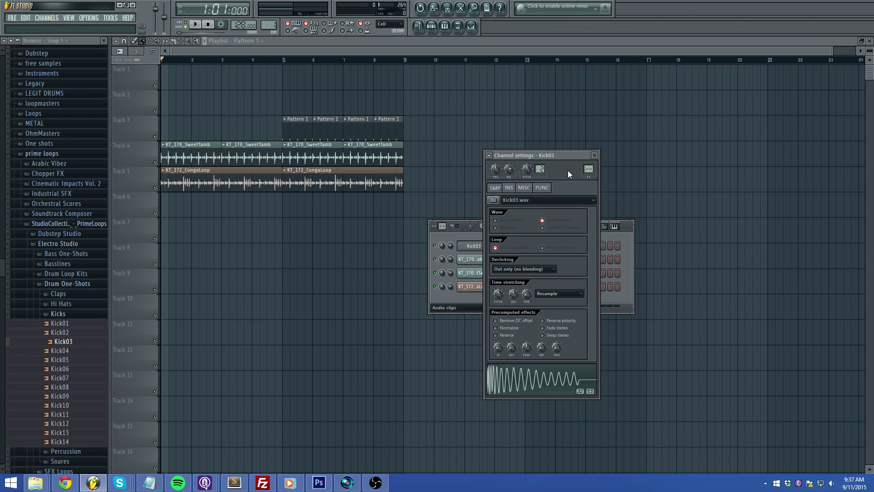
key(F9)
key(ctrl+l)
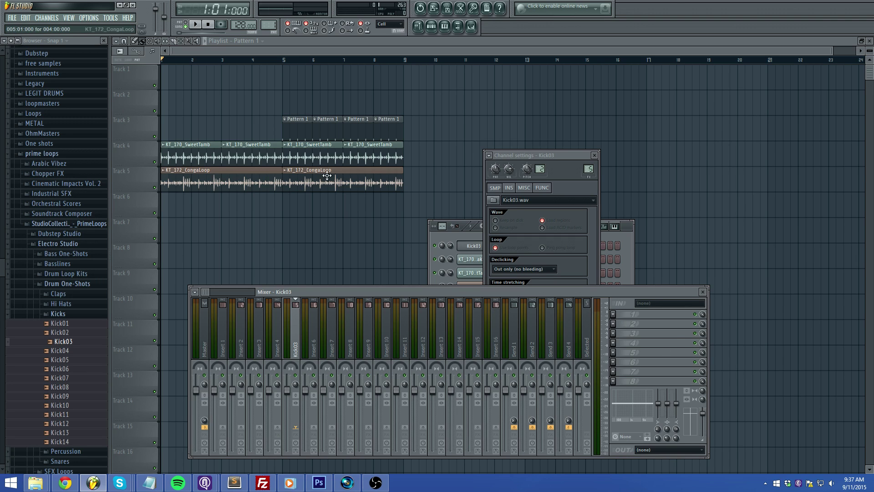
Assign both the KT_170_SweetTamb and KT_172_CongaLoop channels to mixer track 6 and show the mixer
double_click(331, 158)
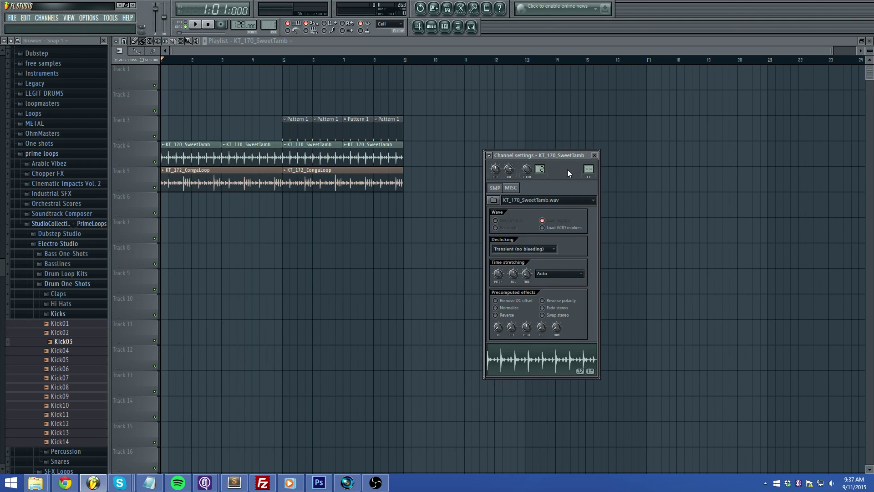
key(F9)
double_click(299, 183)
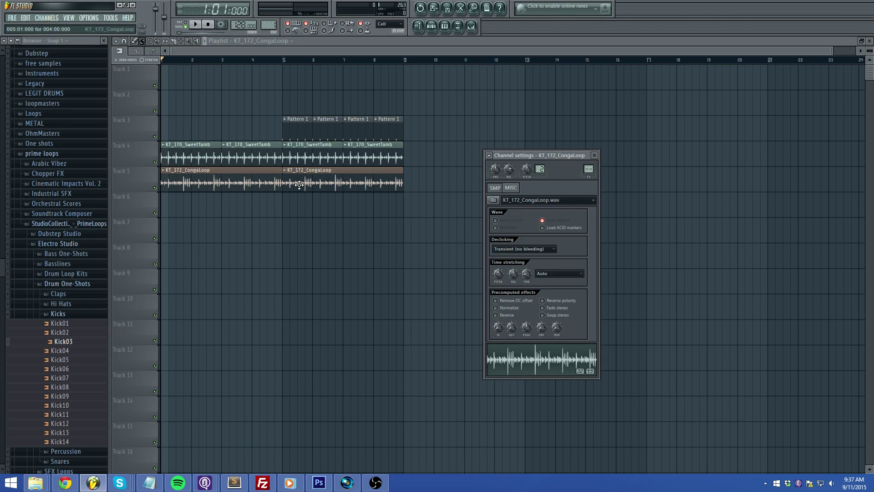
drag(589, 169, 589, 156)
key(F9)
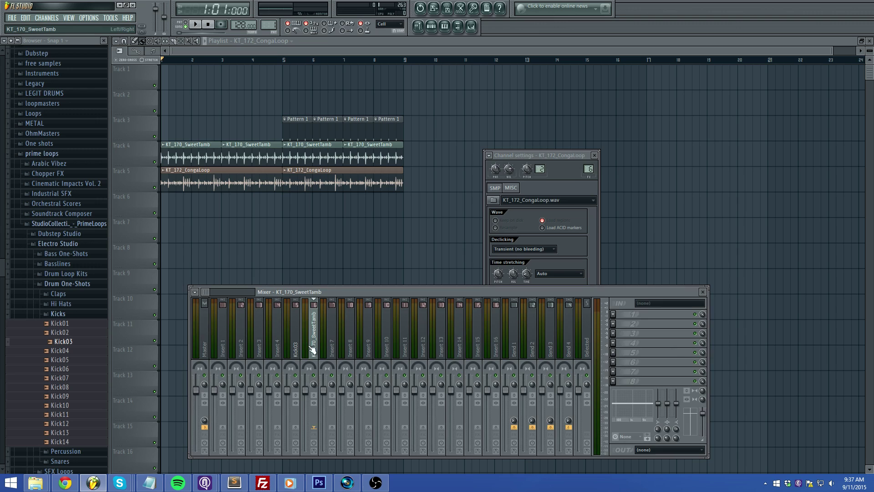
Sidechain the Kick03 mixer track to the KT_170_SweetTamb mixer track
click(295, 350)
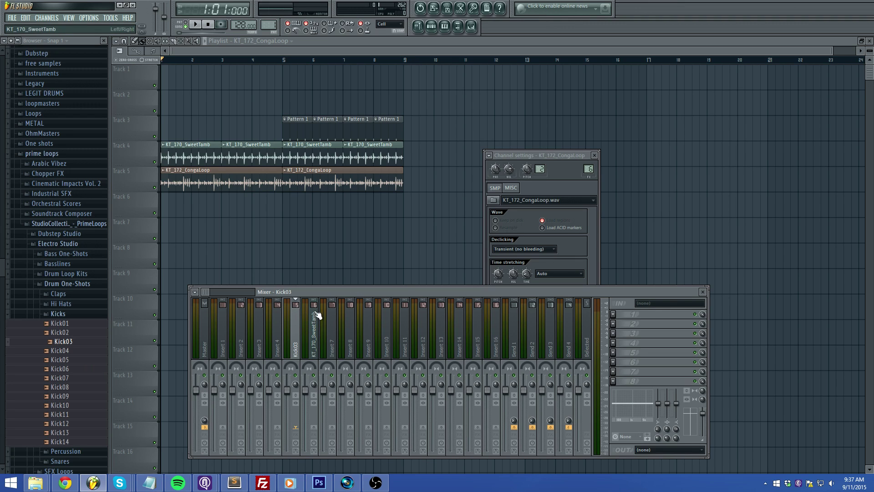
right_click(314, 428)
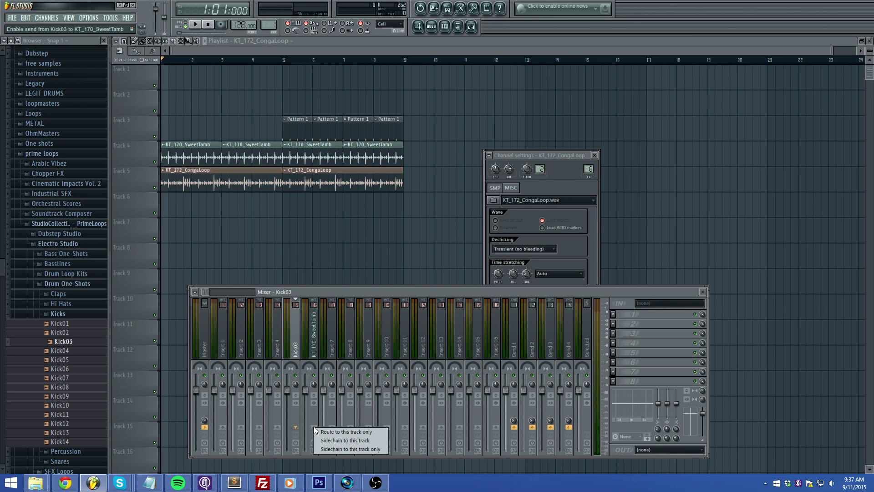
click(334, 438)
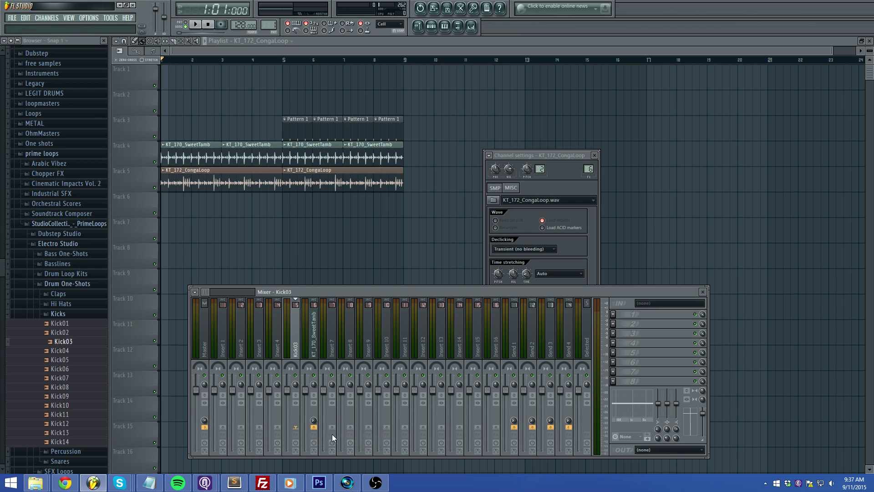
Load Fruity Limiter into the first effect slot of the KT_170_SweetTamb mixer track
click(313, 354)
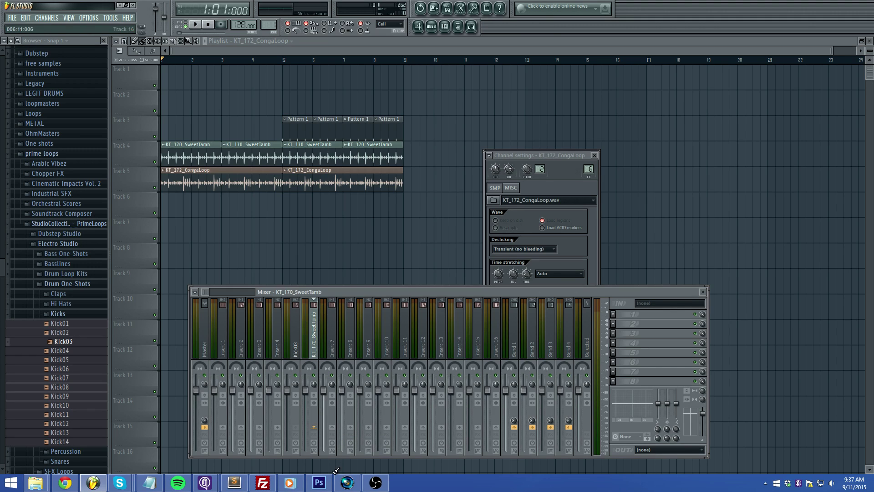
click(612, 313)
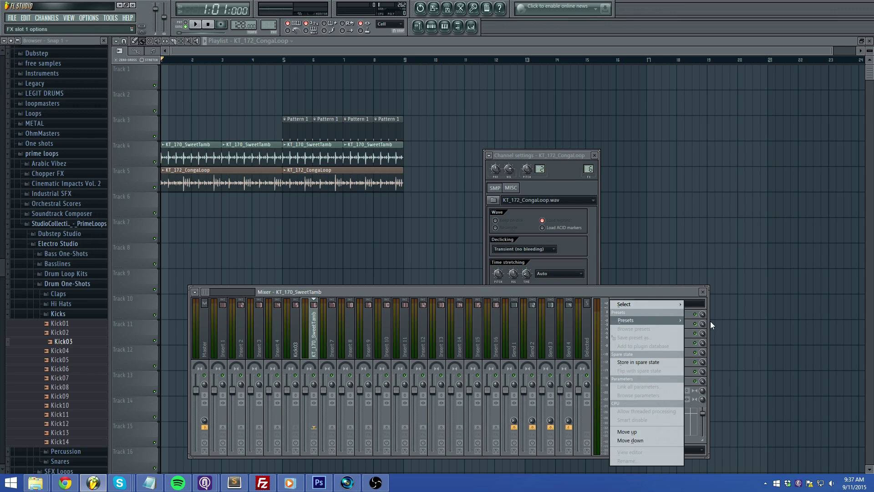
mouse_move(643, 302)
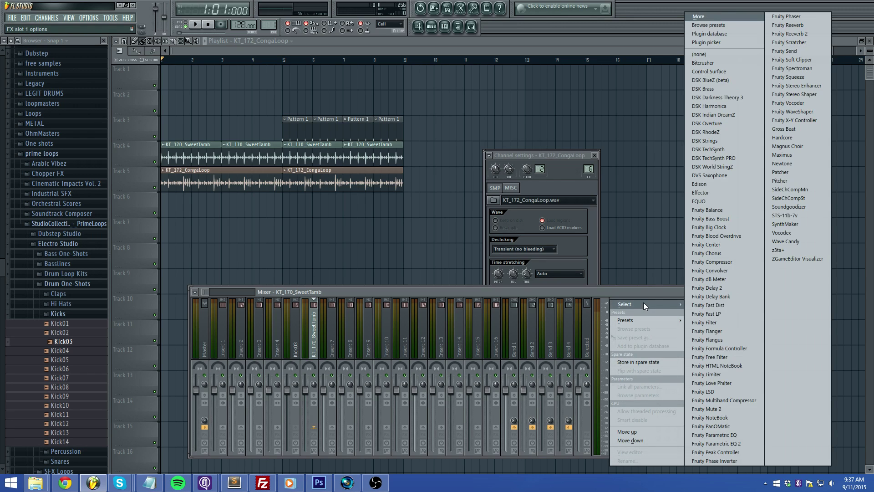
click(717, 373)
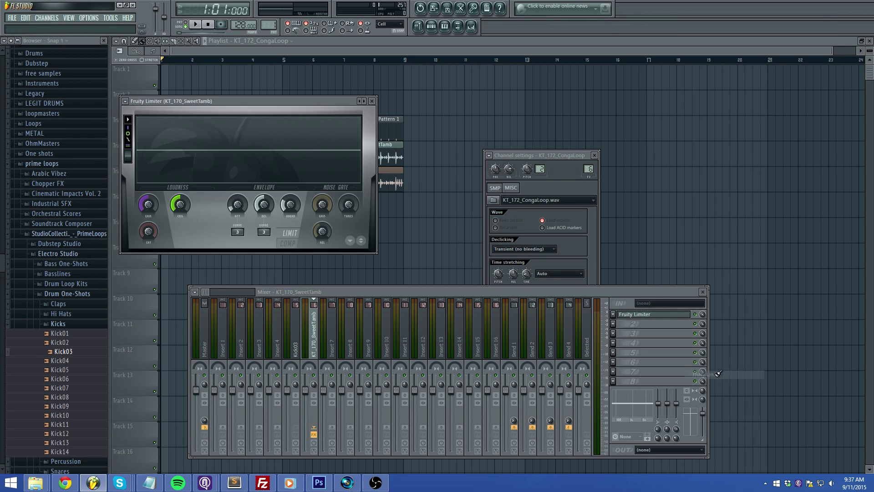
Switch Fruity Limiter to compressor mode with Kick03 as its sidechain input, and move its window clear of the playlist clips
click(288, 243)
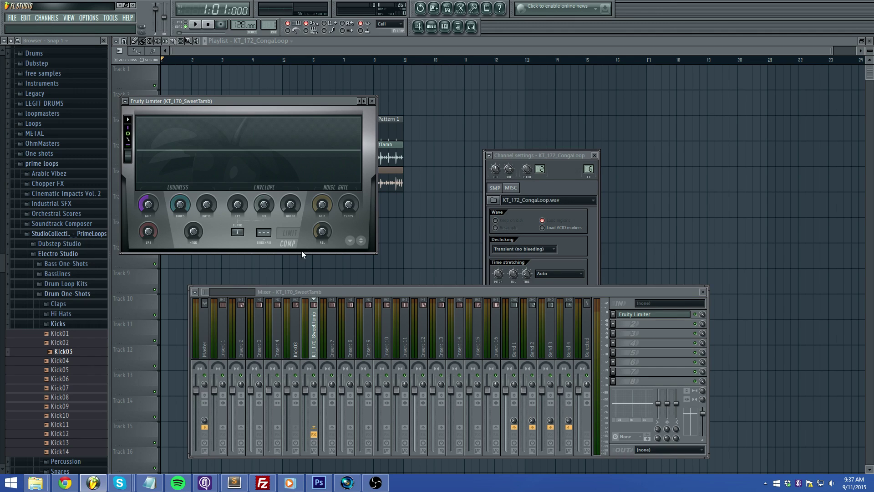
click(264, 233)
click(274, 246)
drag(207, 100, 484, 116)
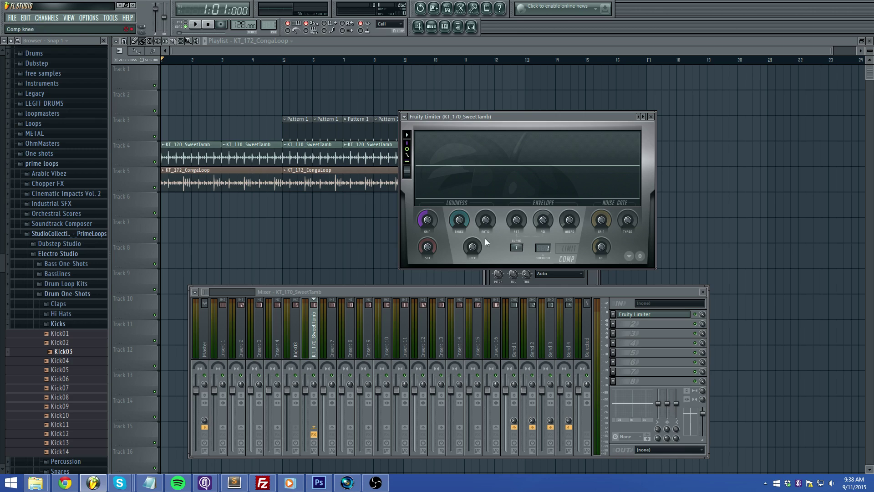
Select bar 5 in the playlist as the loop range and play it with the mixer and Fruity Limiter open
click(180, 41)
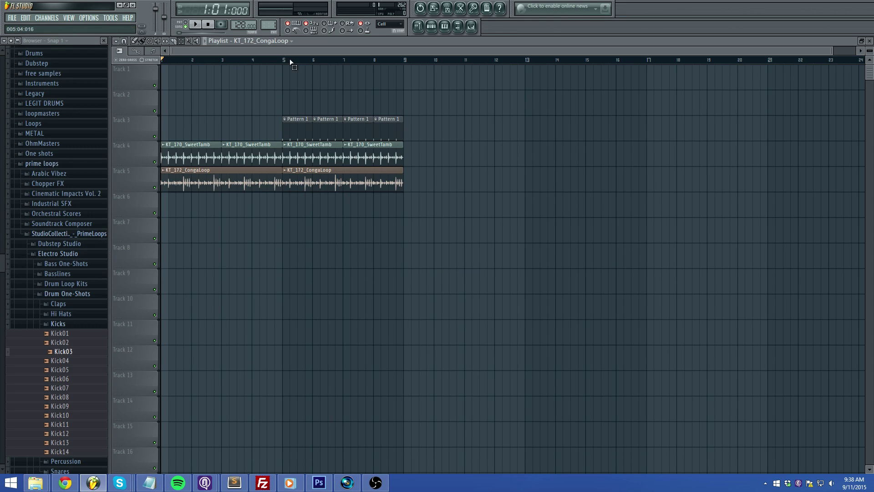
drag(283, 62, 312, 61)
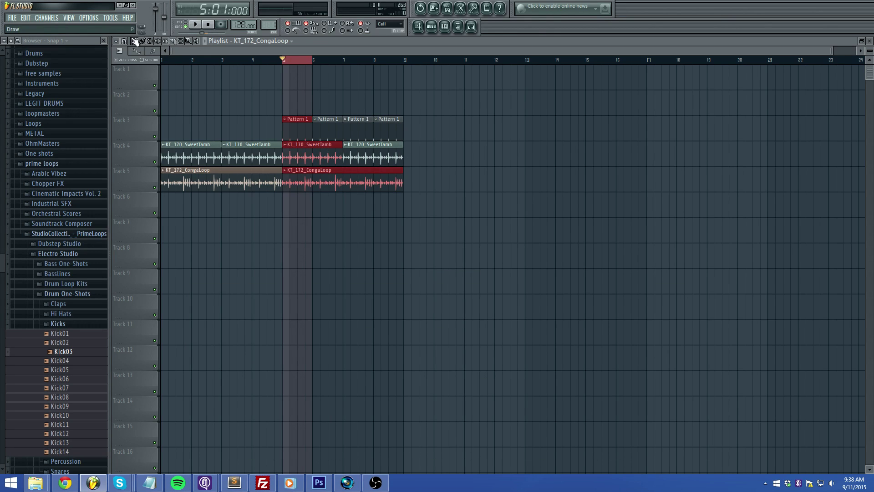
click(472, 28)
click(646, 315)
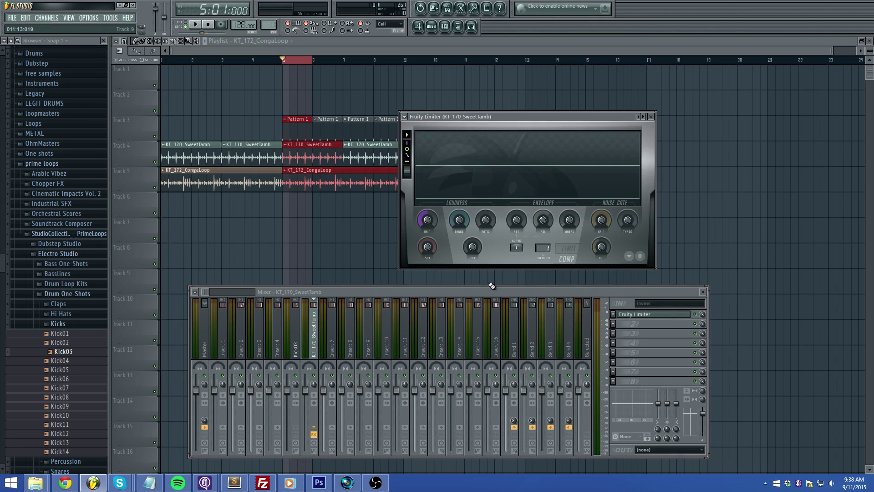
drag(442, 115, 355, 98)
click(194, 25)
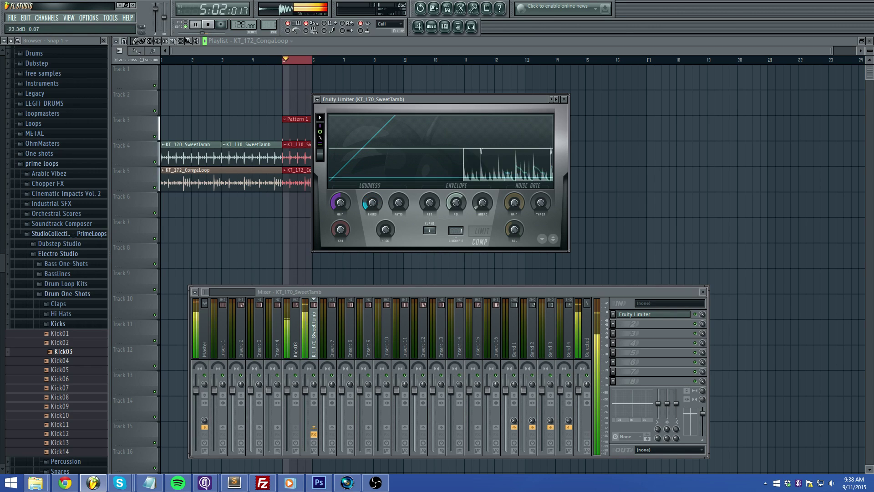
Tune the limiter's compressor threshold, ratio and release while the loop plays so the kick ducks the loops, and stop playback
drag(399, 204, 399, 195)
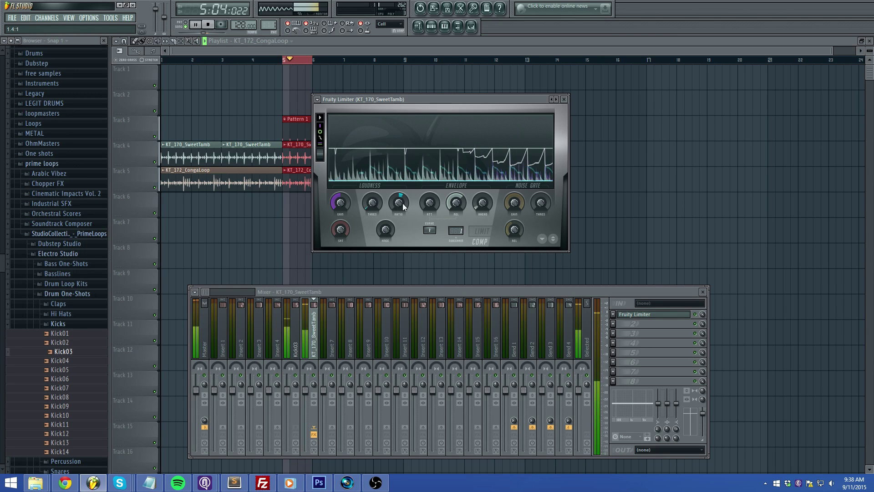
drag(456, 203, 456, 211)
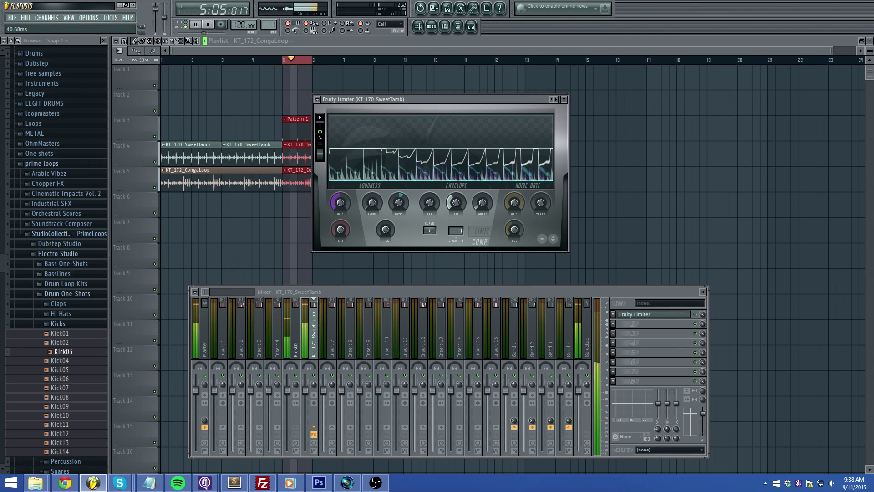
mouse_move(367, 204)
mouse_down()
mouse_move(366, 213)
mouse_move(396, 205)
mouse_move(372, 214)
mouse_move(372, 200)
mouse_move(400, 200)
mouse_up()
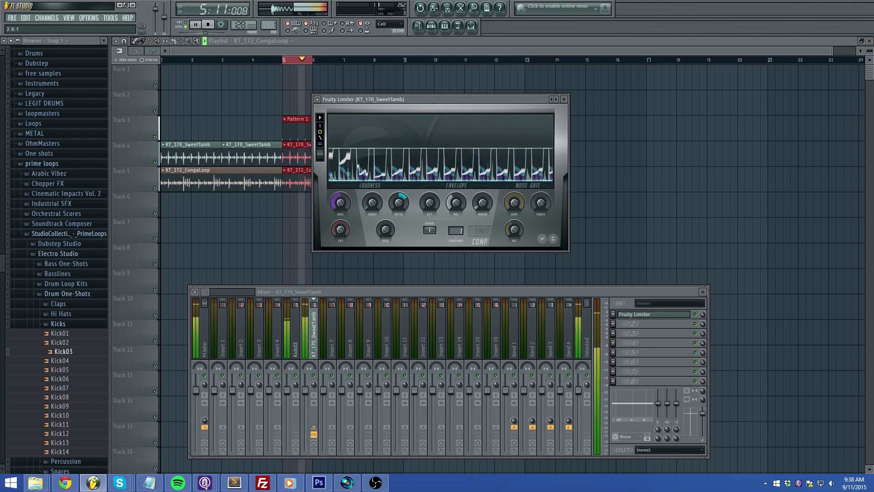
drag(399, 199, 400, 203)
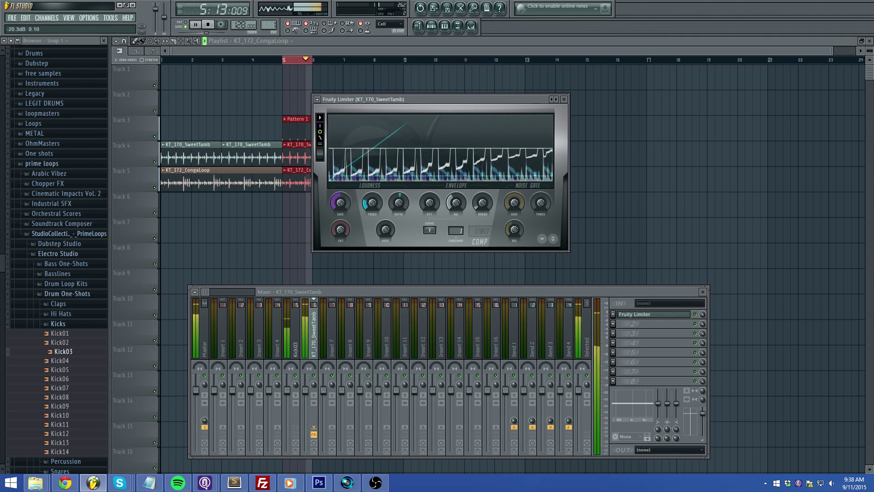
drag(381, 207, 382, 198)
drag(446, 212, 459, 206)
drag(373, 203, 398, 202)
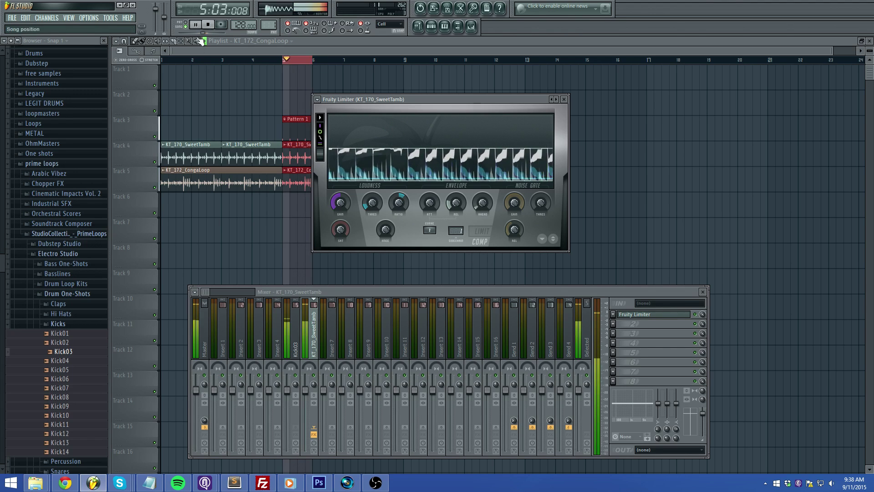
key(space)
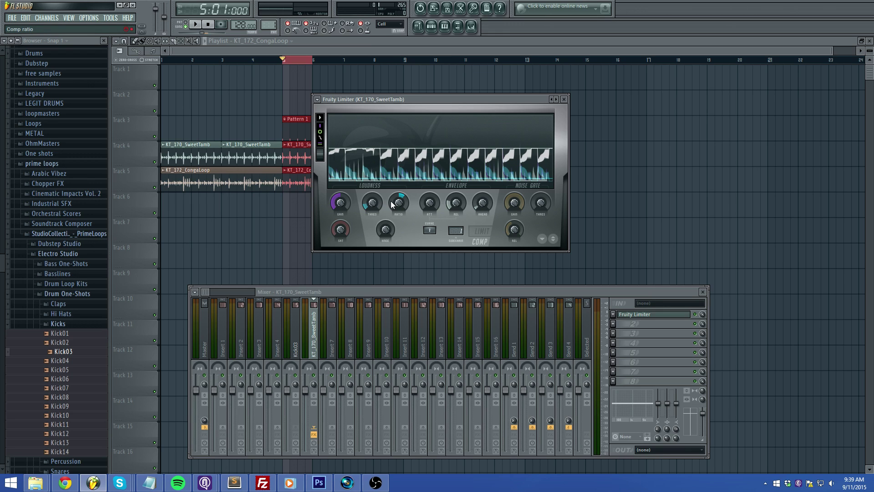
Check the mixer track assignment in the KT_170_SweetTamb channel settings and close them
double_click(297, 157)
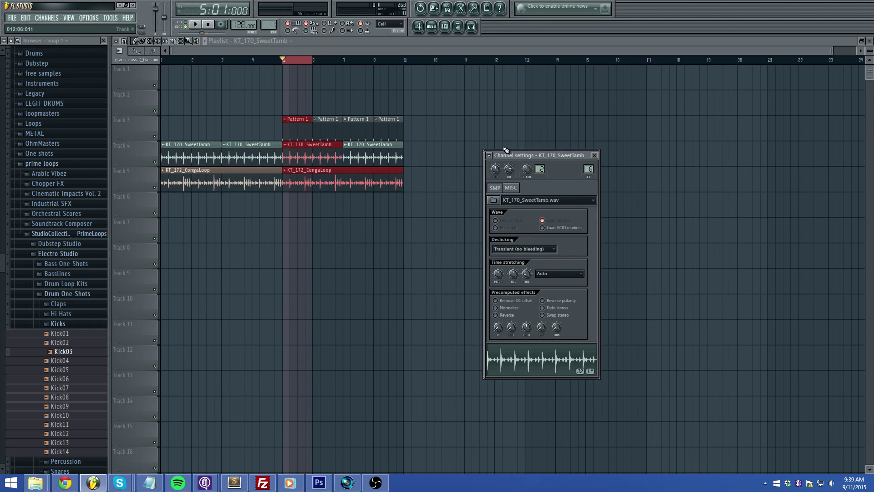
click(377, 50)
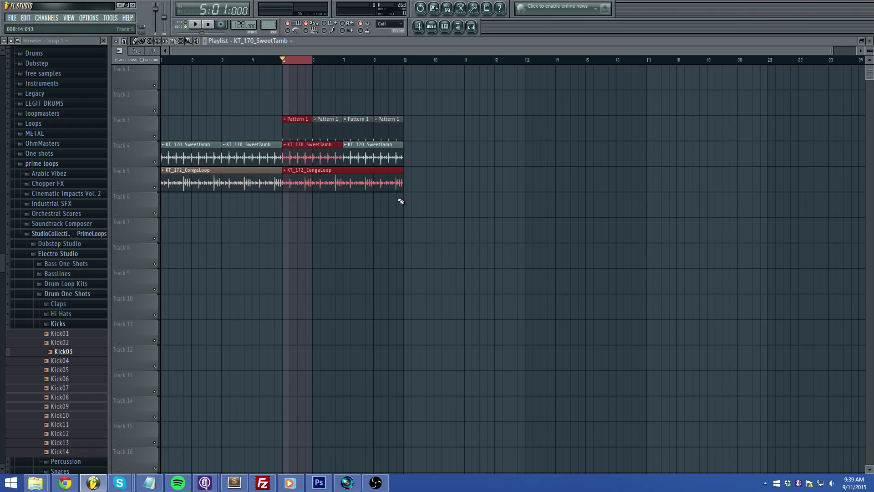
click(385, 482)
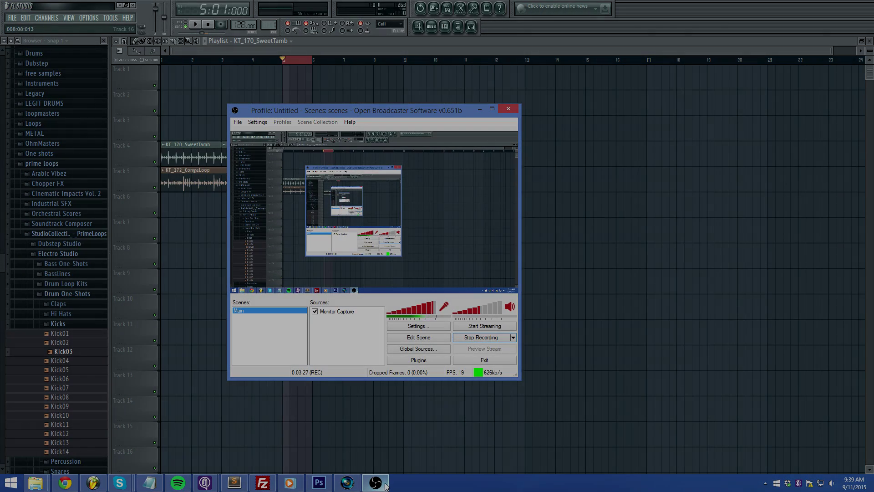